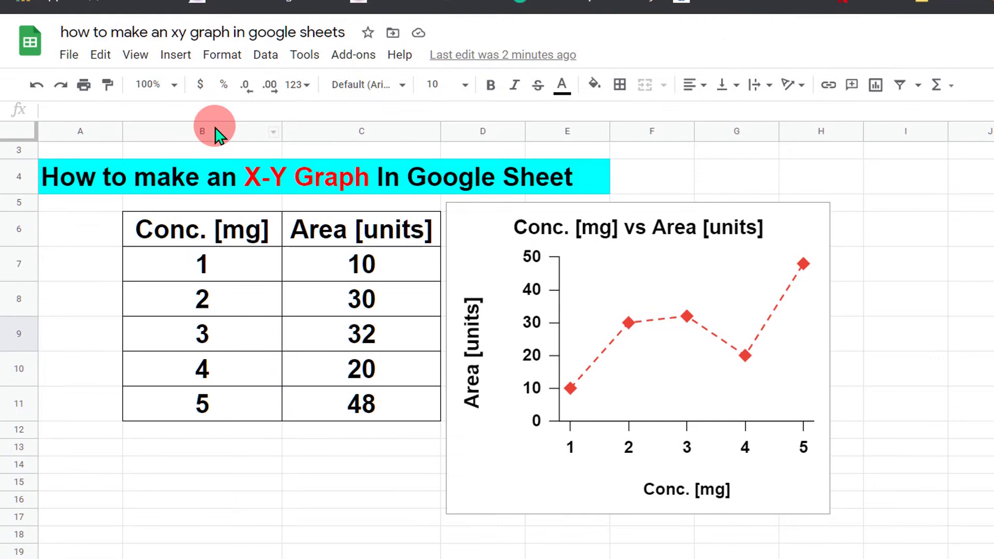
Select the Conc. [mg] and Area [units] table B6:C11 and insert a chart from it
left_click(213, 129)
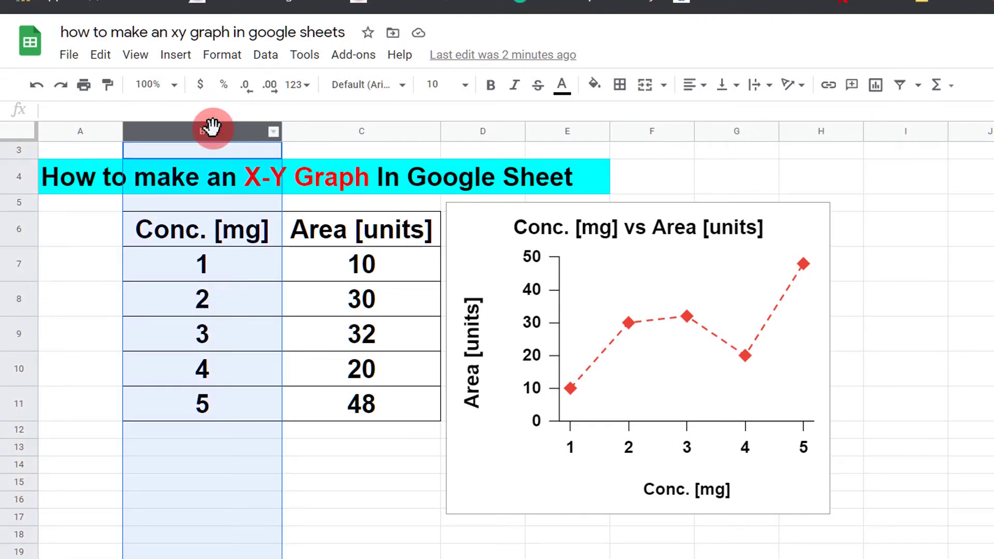
left_click(367, 134)
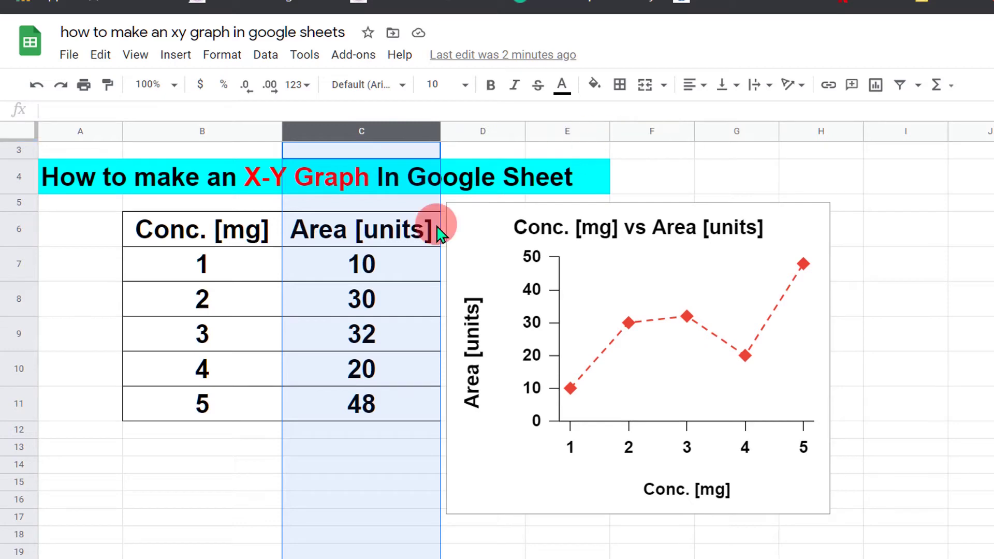
left_click(215, 310)
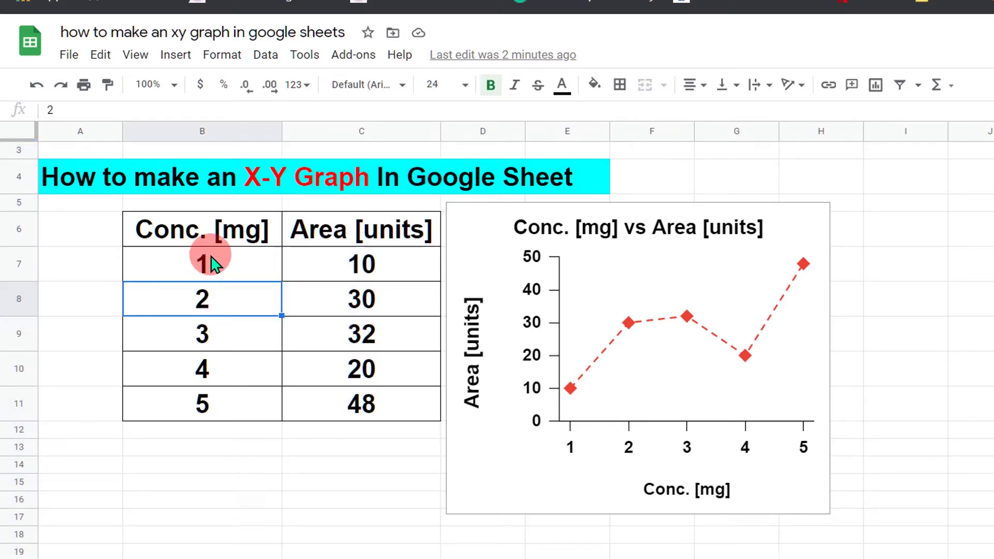
mouse_move(216, 240)
left_mouse_down()
mouse_move(216, 412)
mouse_move(361, 412)
left_mouse_up()
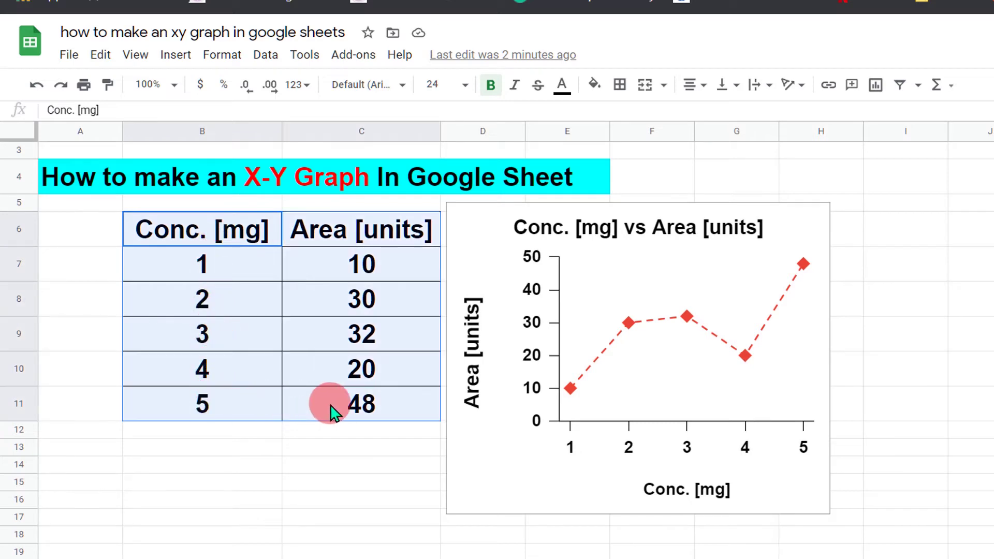
left_click(179, 56)
left_click(216, 290)
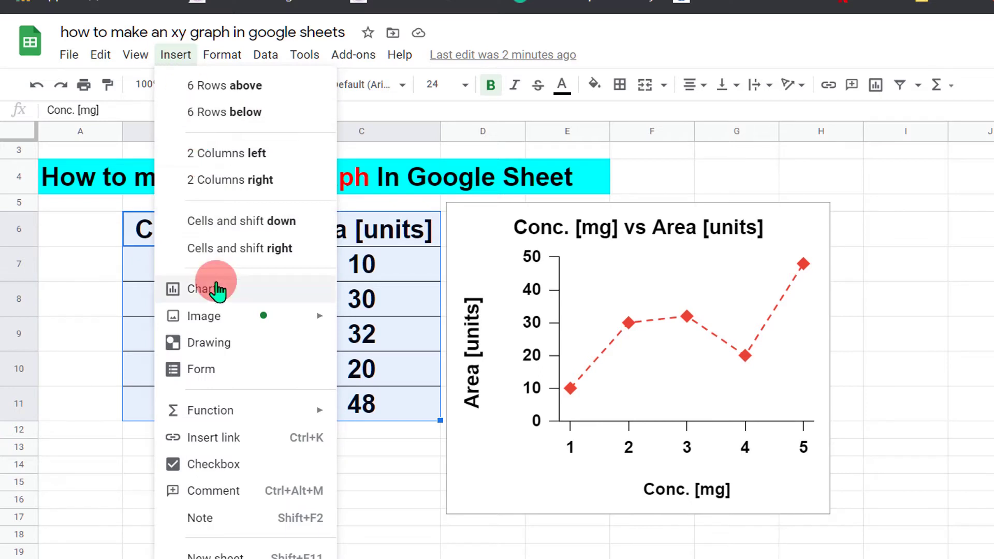
Move the new chart right and the red dashed example chart left, side by side
left_click_drag(550, 218, 789, 212)
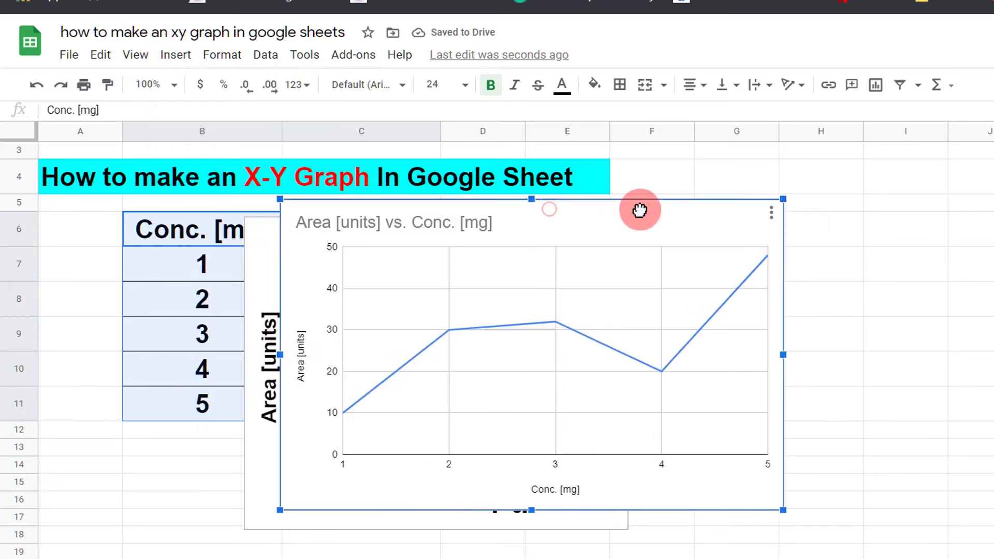
left_click(267, 243)
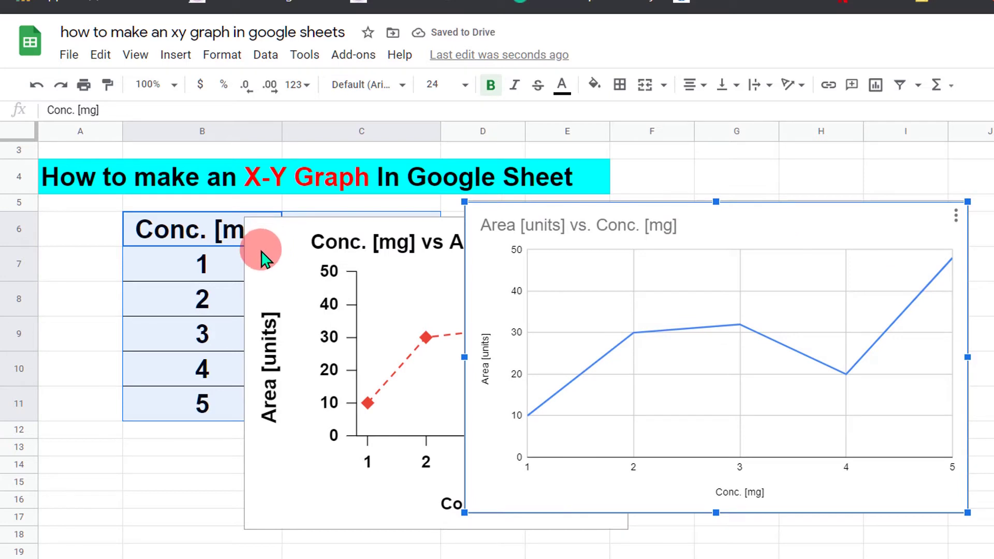
left_click(264, 257)
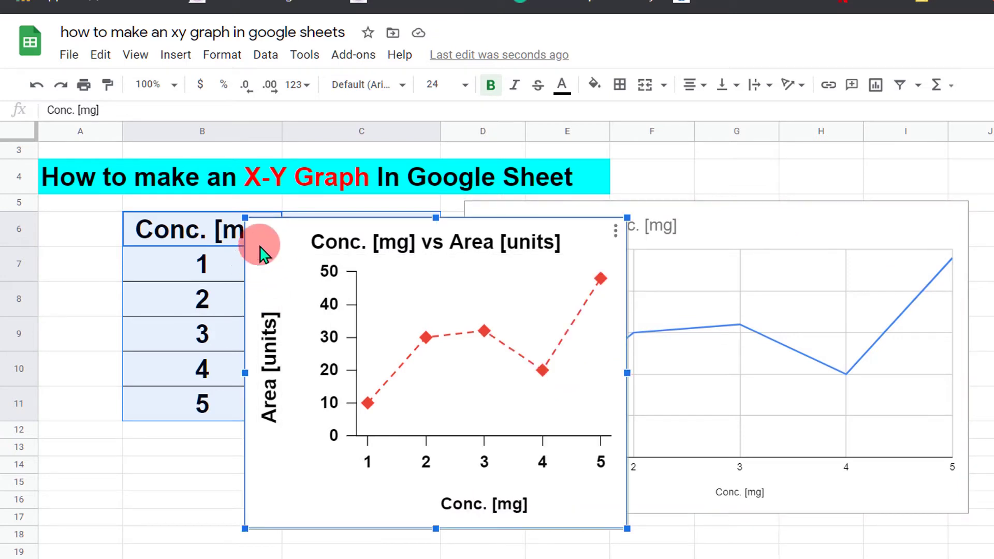
left_click_drag(255, 248, 72, 232)
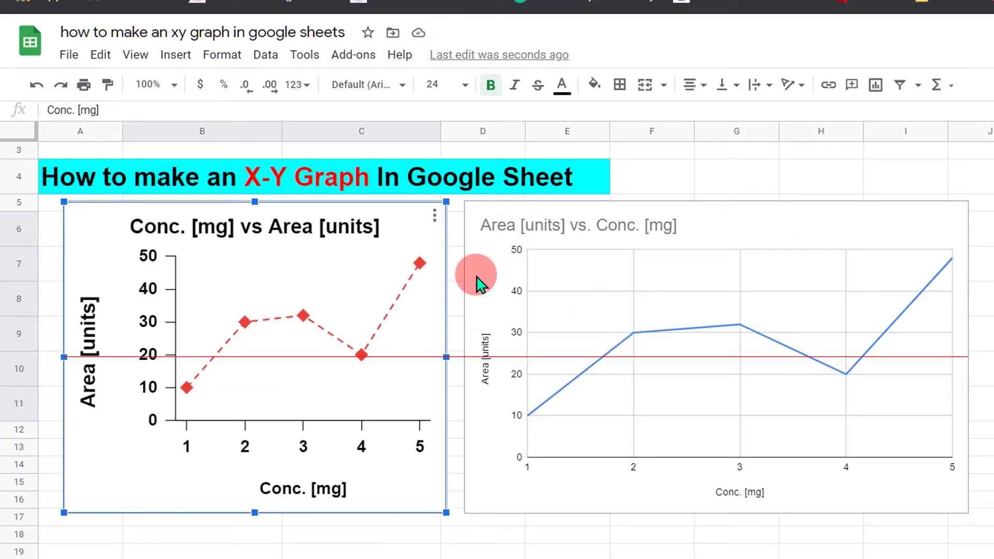
Edit the chart title to read "Conc. [mg] vs Area [units]"
double_click(741, 315)
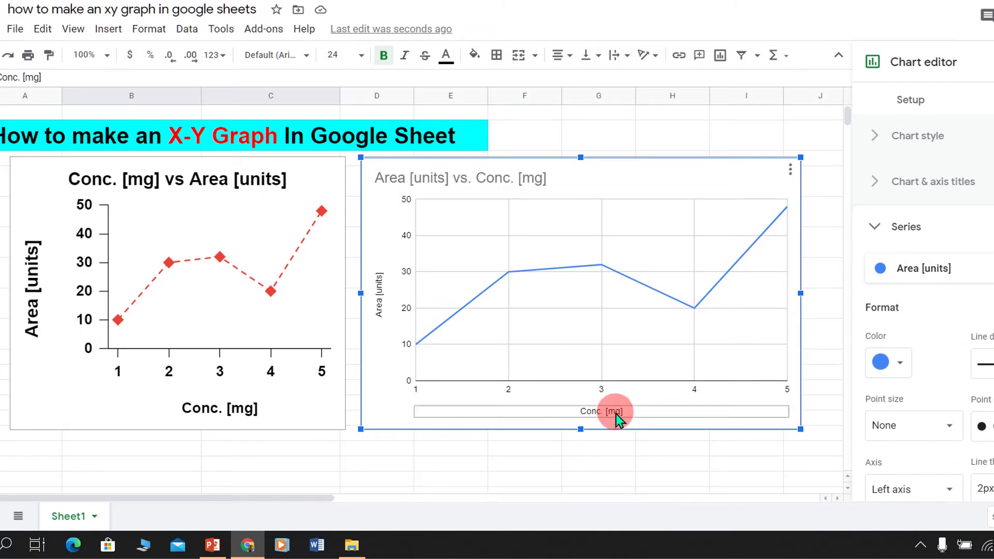
double_click(478, 179)
left_click_drag(941, 284, 989, 284)
key("ctrl+c")
key("BackSpace")
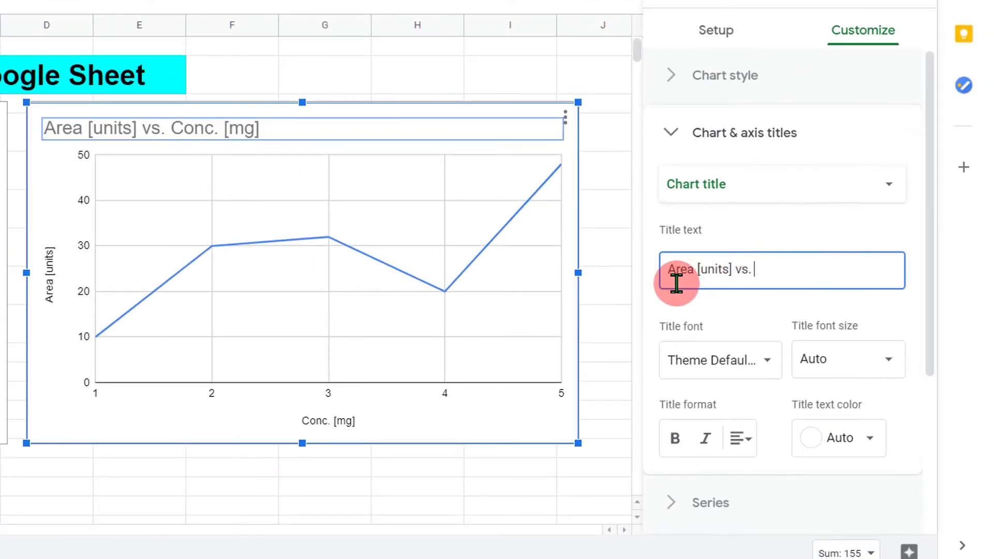
key("ctrl+v")
type("vs")
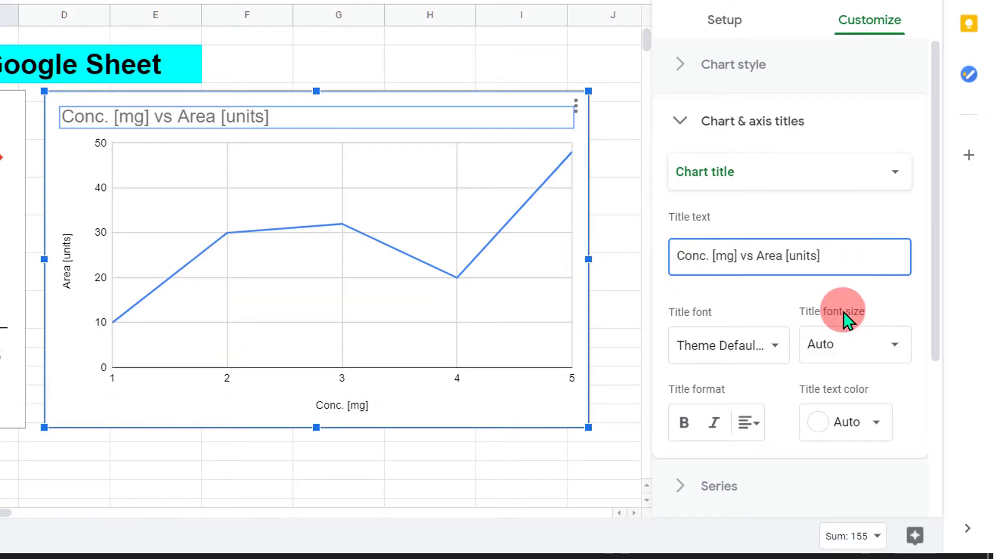
Format the chart title as size 24, bold, centred and black
left_click(881, 346)
left_click(839, 253)
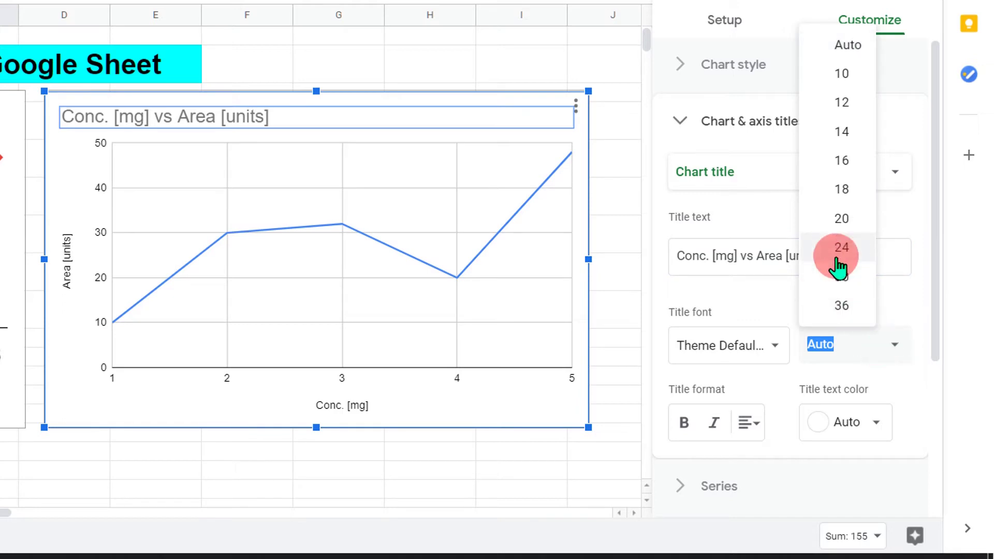
left_click(683, 423)
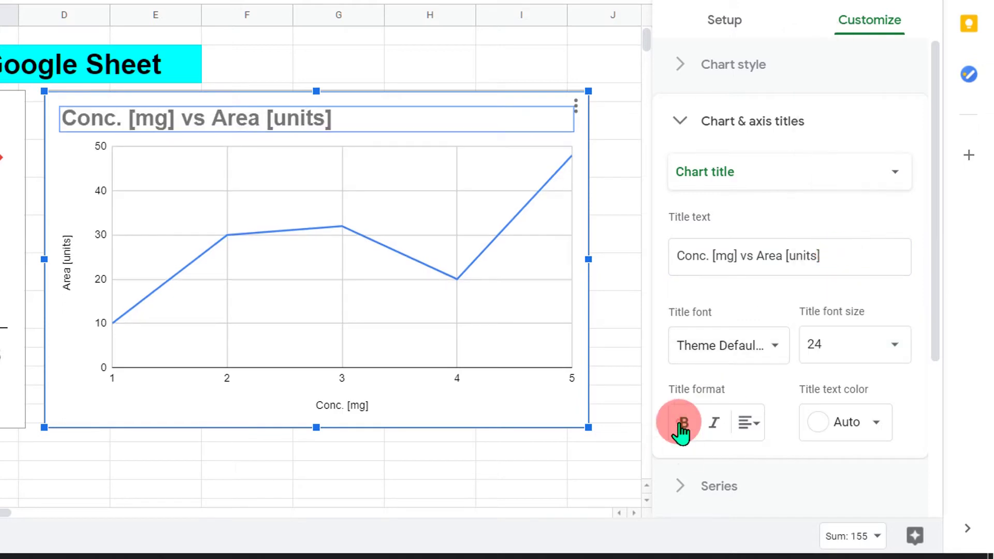
left_click(744, 423)
left_click(769, 461)
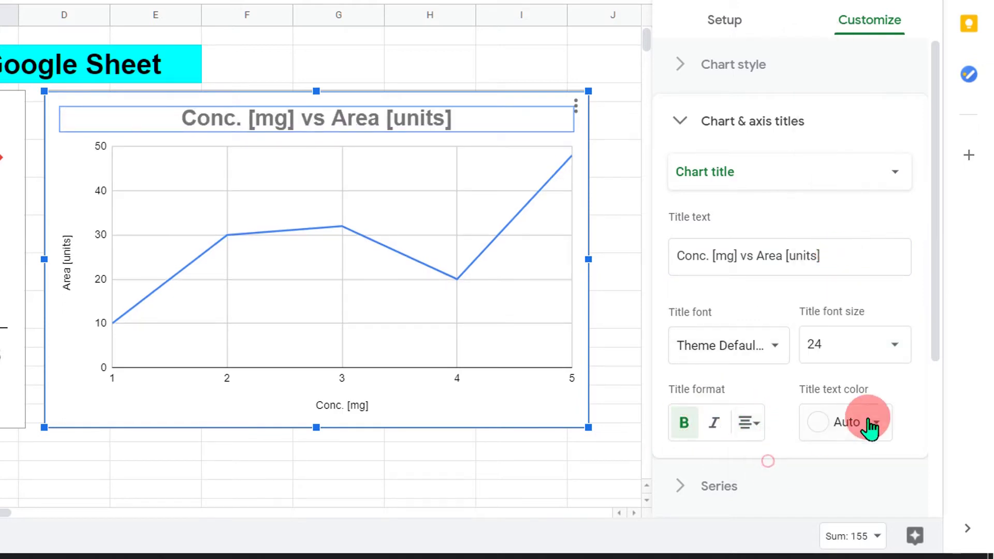
left_click(873, 420)
left_click(688, 323)
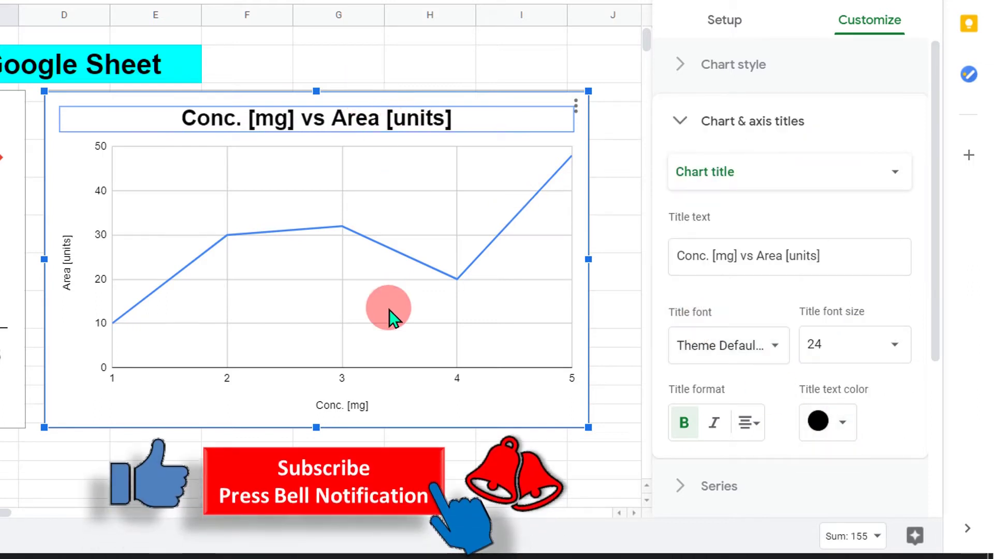
Make the vertical axis title Area [units] size 20, bold and black
left_click(73, 289)
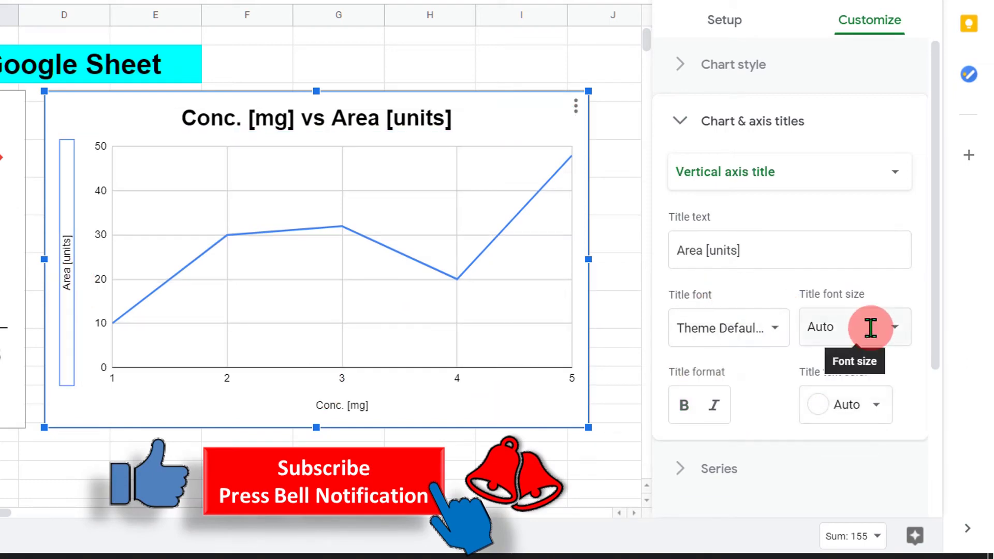
left_click(870, 326)
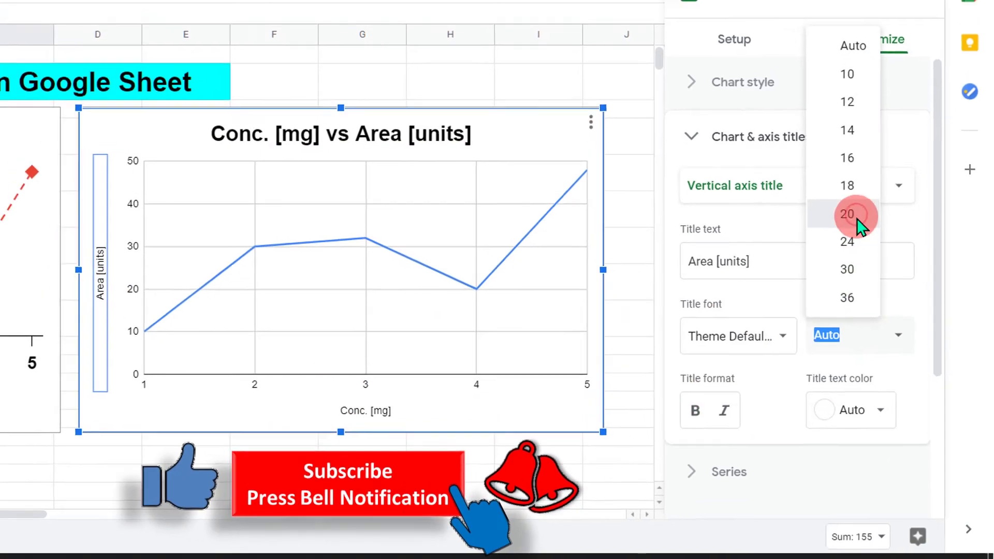
left_click(842, 202)
left_click(719, 430)
left_click(864, 423)
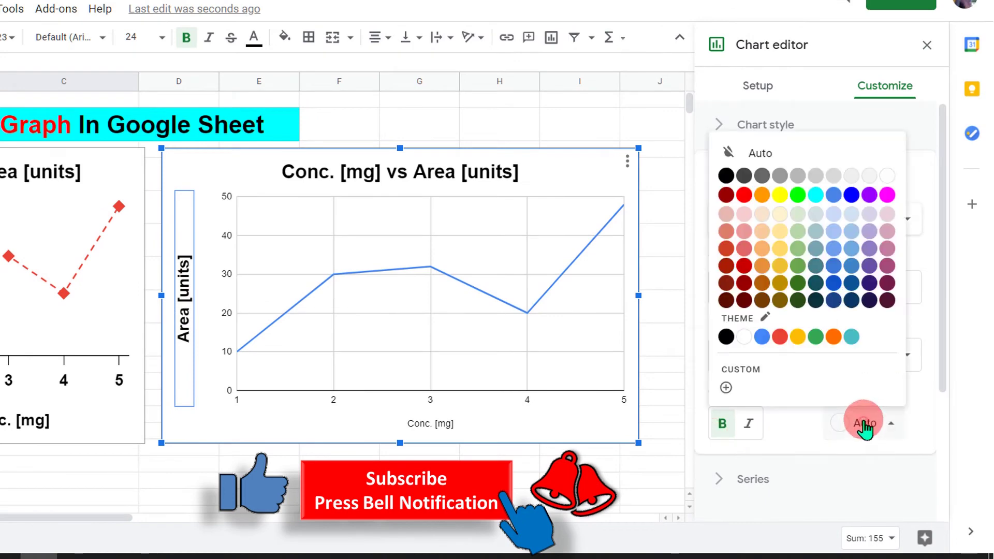
left_click(725, 337)
Set the horizontal axis title Conc. [mg] to size 20 in black
left_click(419, 424)
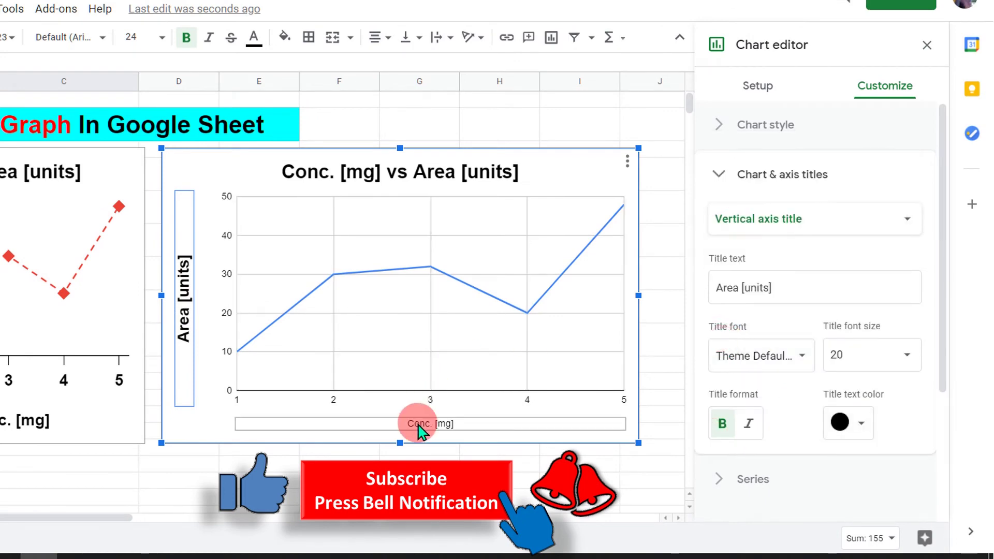
left_click(871, 355)
left_click(861, 244)
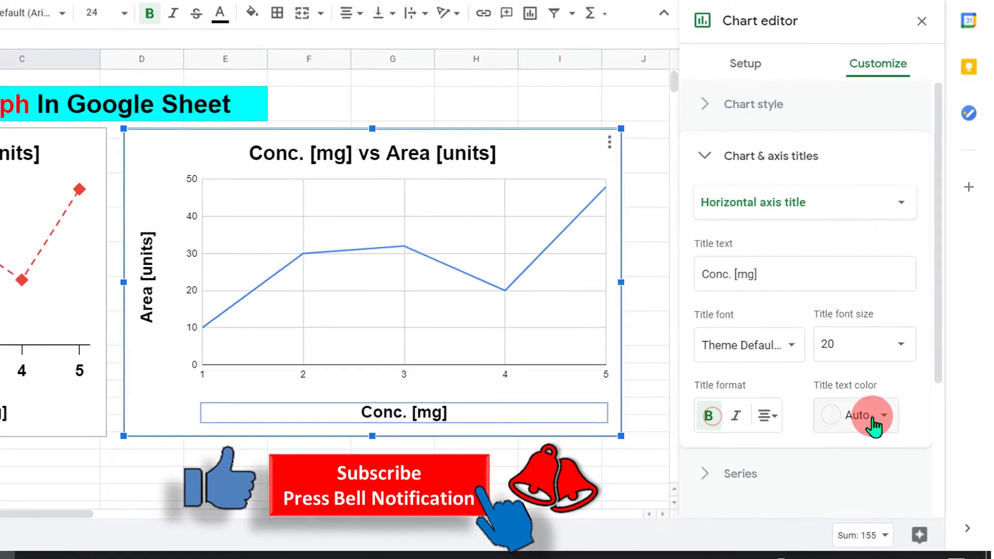
left_click(864, 423)
left_click(725, 334)
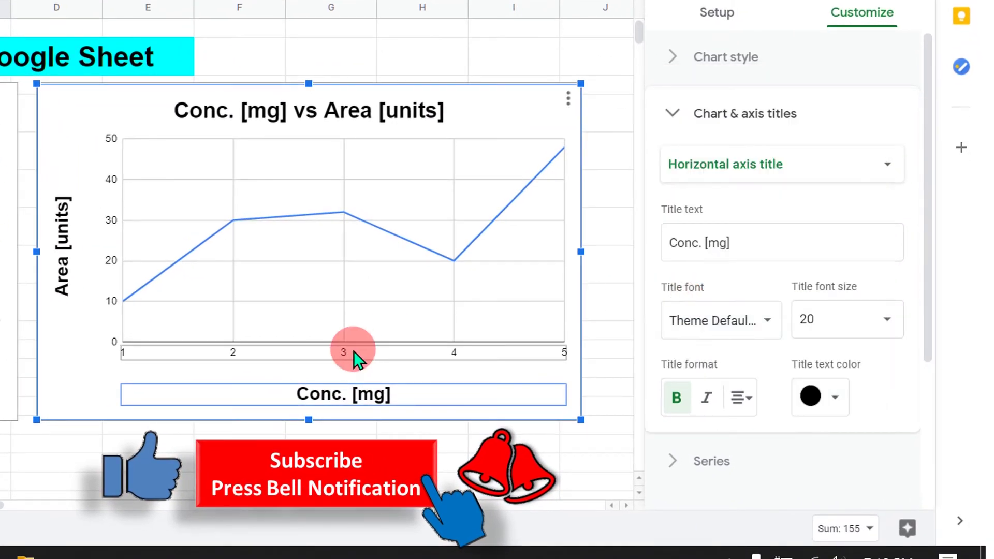
left_click(327, 355)
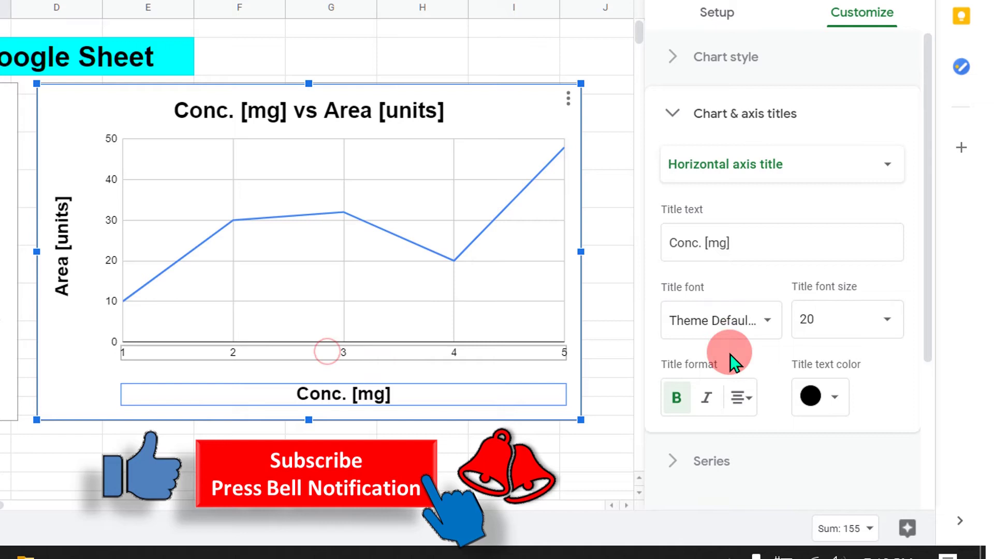
Make the horizontal axis number labels size 20, bold and black
left_click(871, 256)
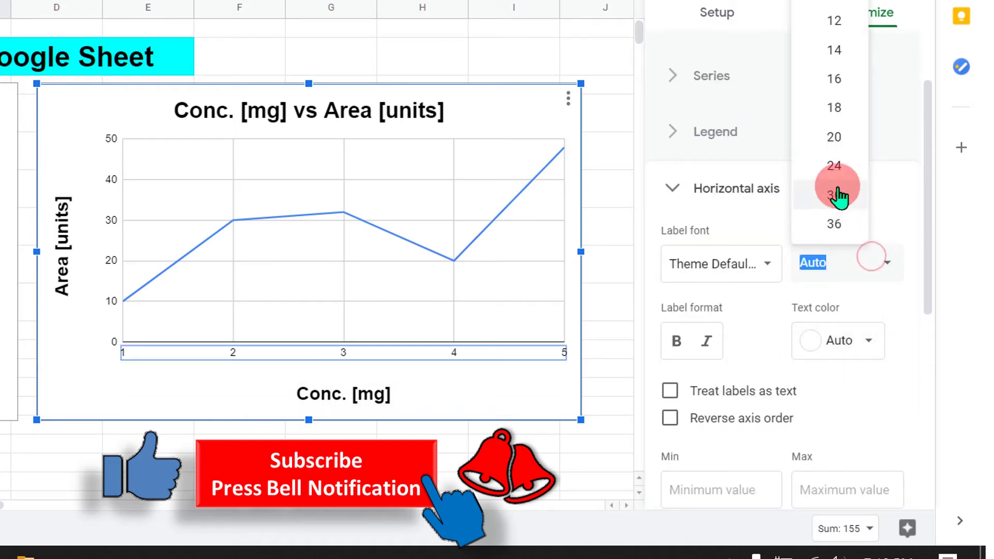
left_click(834, 136)
left_click(677, 341)
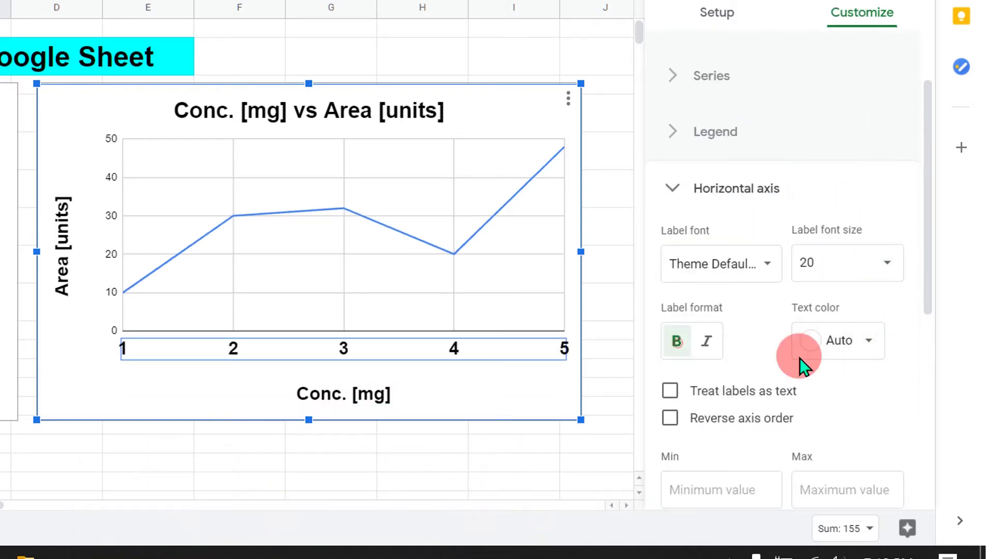
left_click(869, 340)
left_click(681, 241)
Make the vertical axis number labels size 20, bold and black
left_click(108, 259)
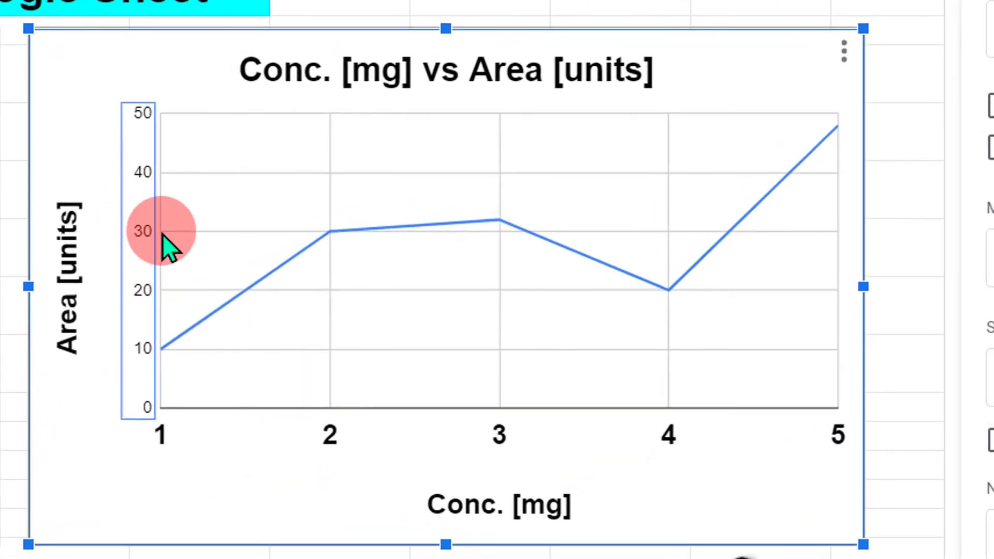
left_click(159, 379)
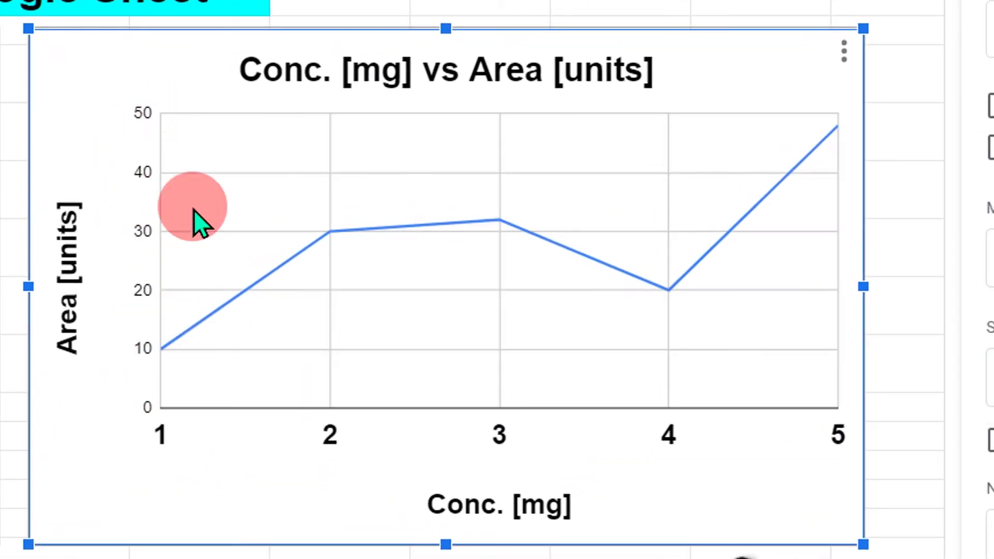
left_click(144, 300)
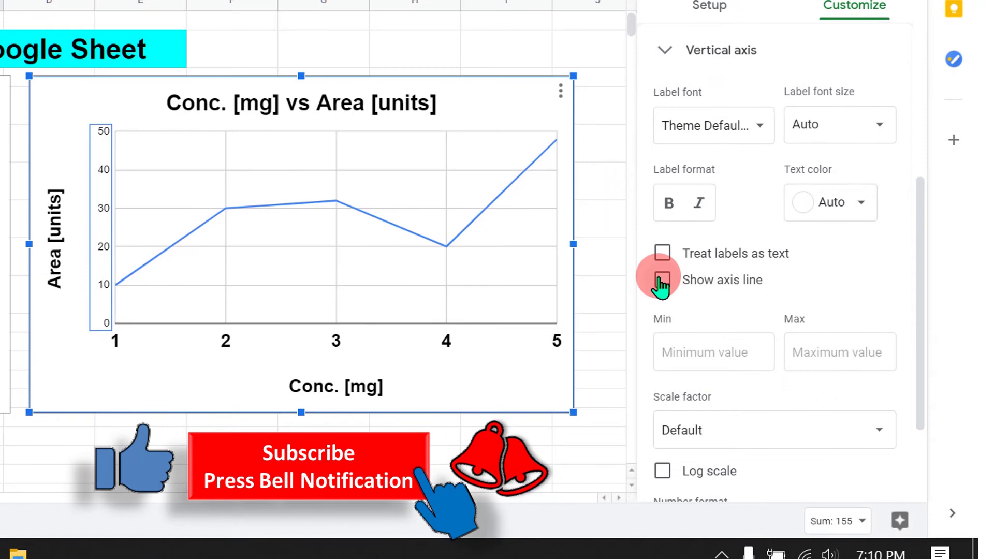
left_click(830, 123)
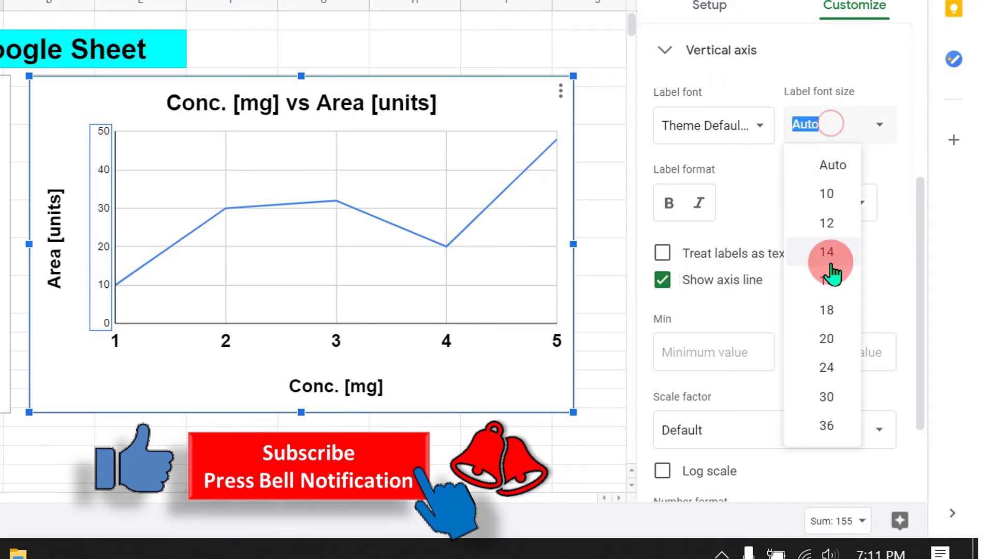
left_click(834, 342)
left_click(669, 203)
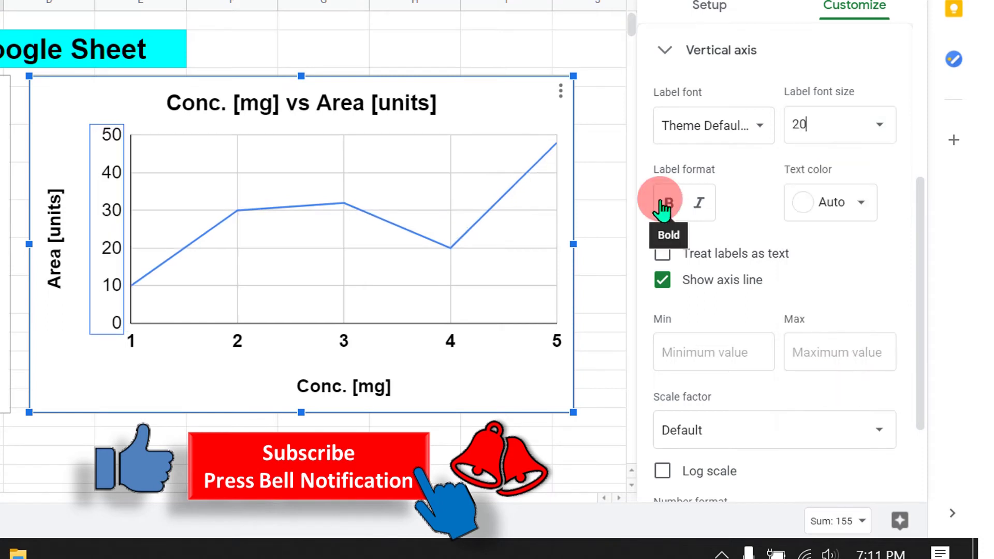
left_click(844, 212)
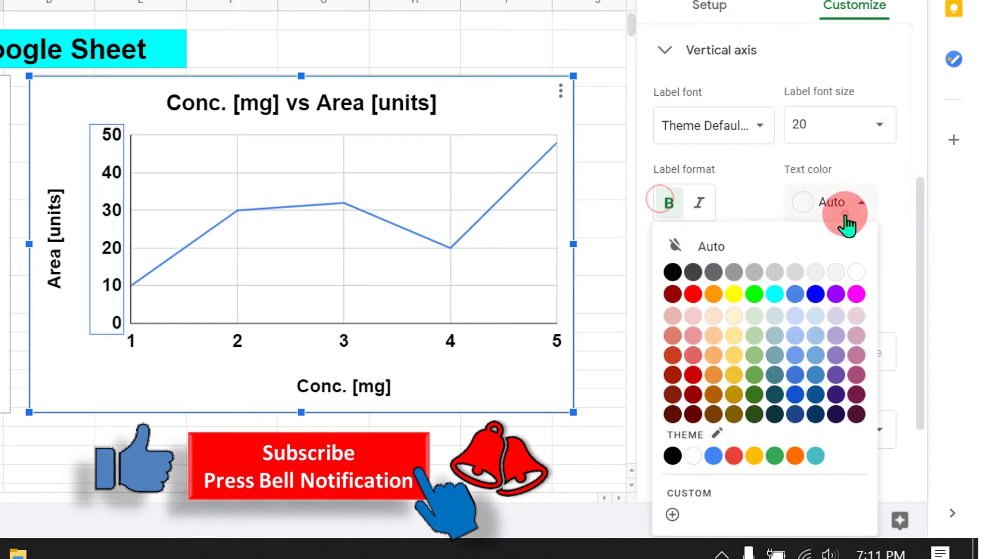
left_click(673, 273)
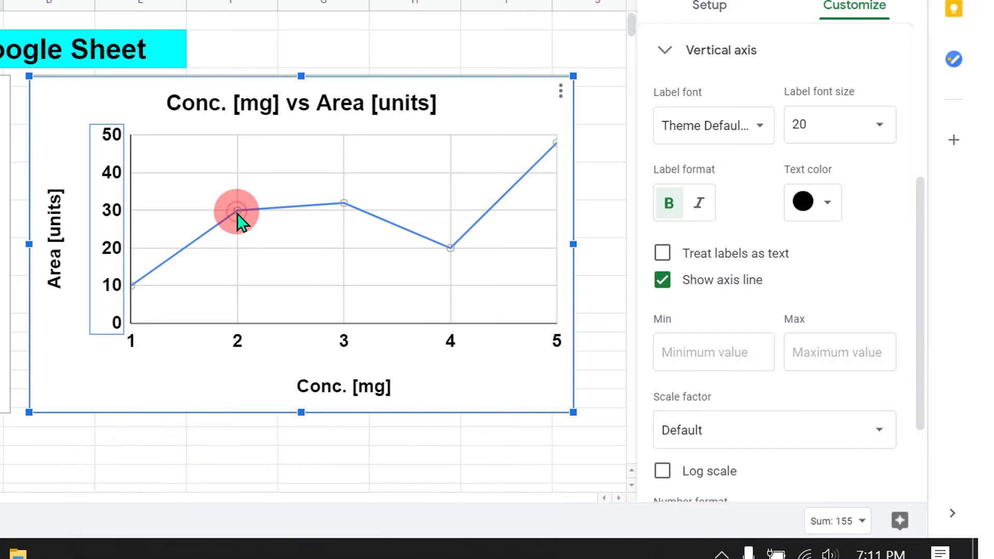
left_click(238, 211)
Style the Area series as a red dashed line with 14px pentagon point markers
left_click(697, 218)
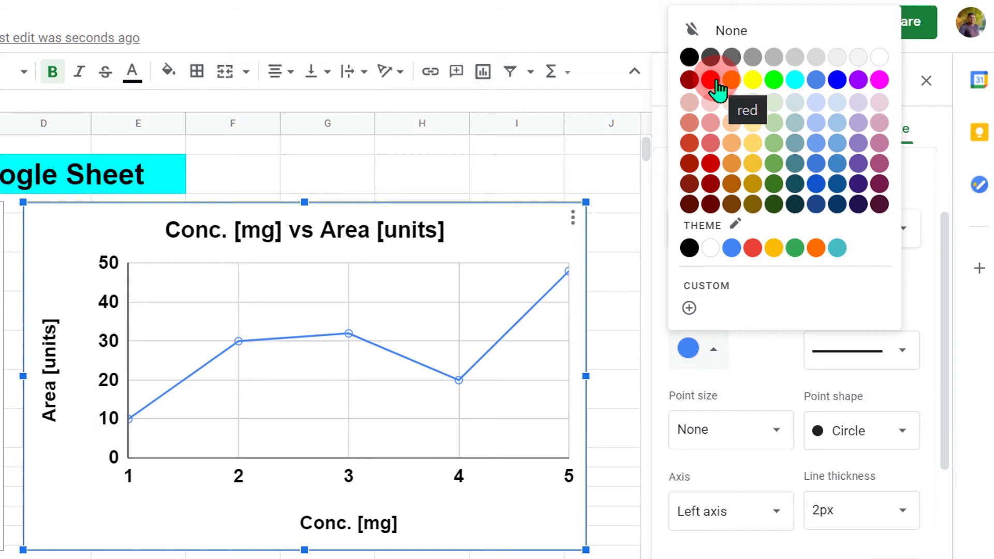
left_click(716, 84)
left_click(868, 356)
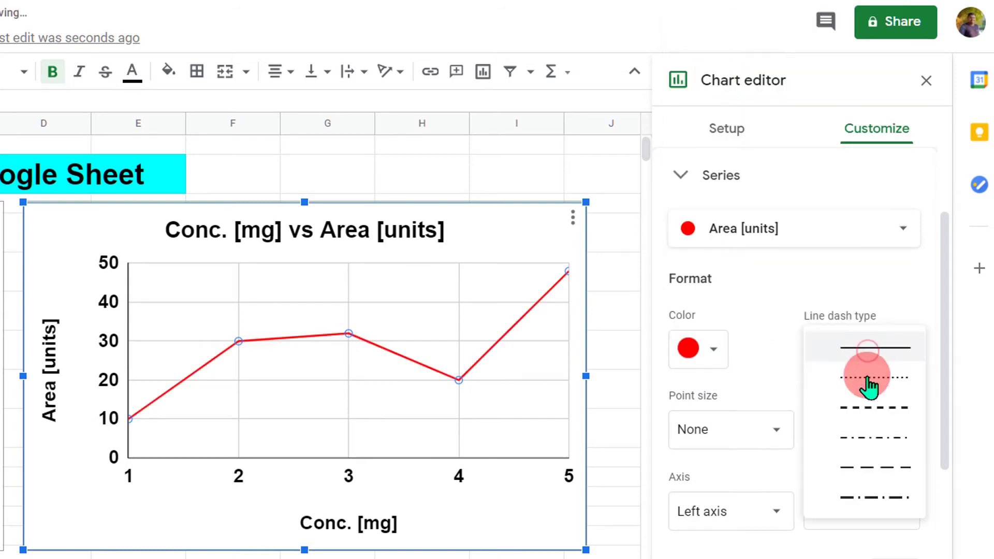
left_click(868, 412)
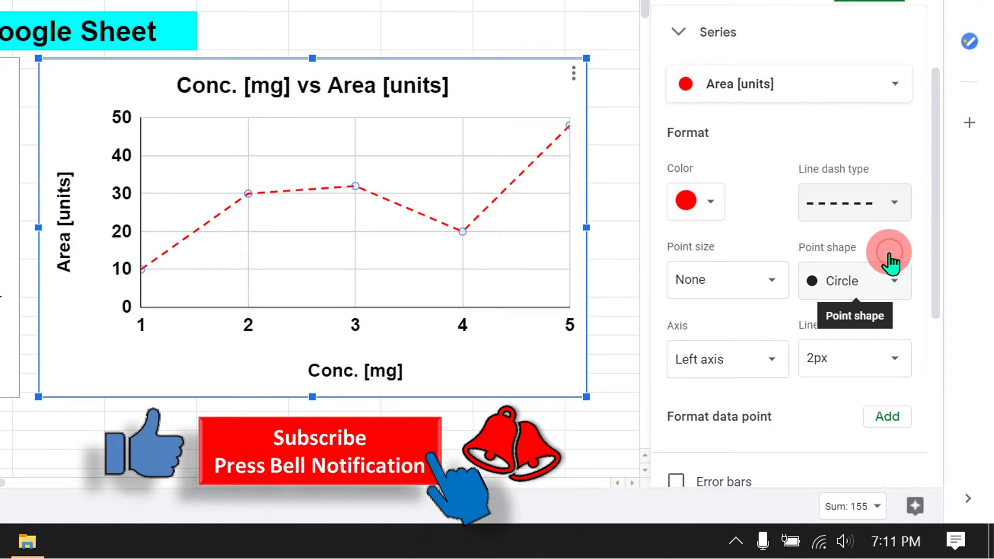
left_click(725, 280)
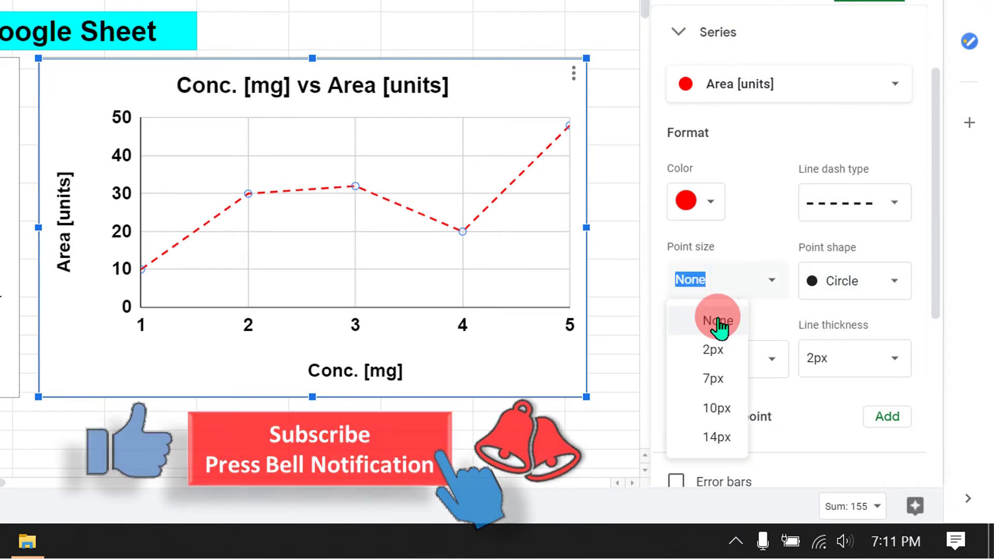
left_click(717, 437)
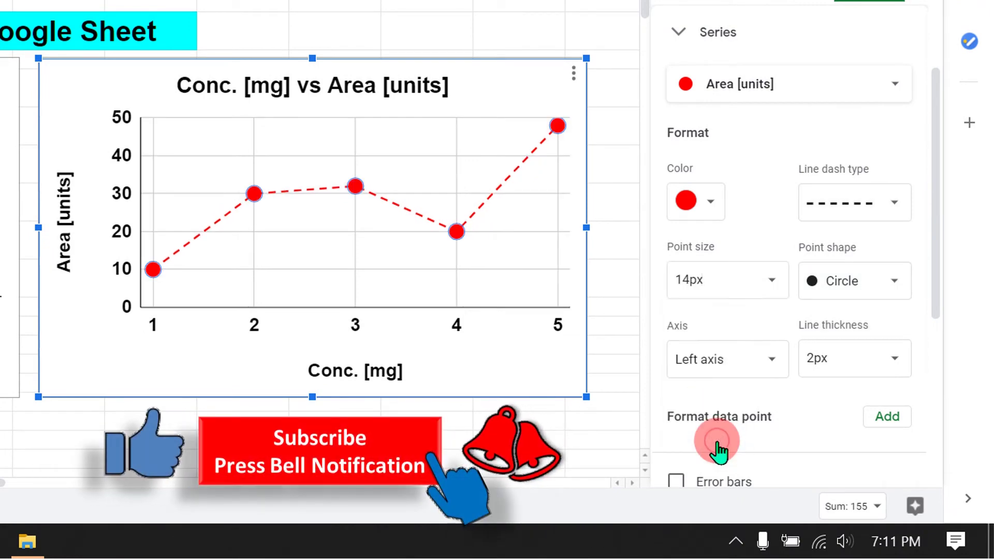
left_click(869, 280)
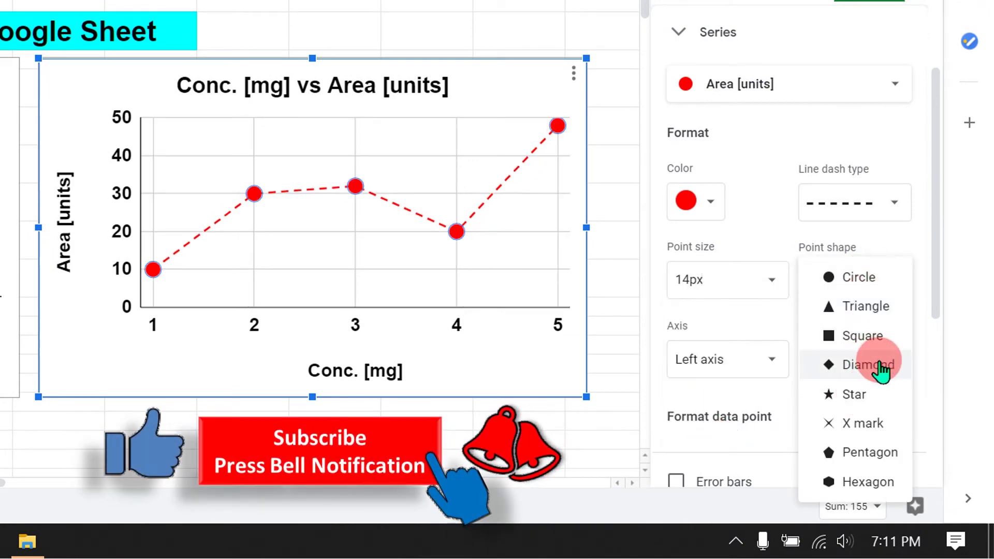
left_click(871, 458)
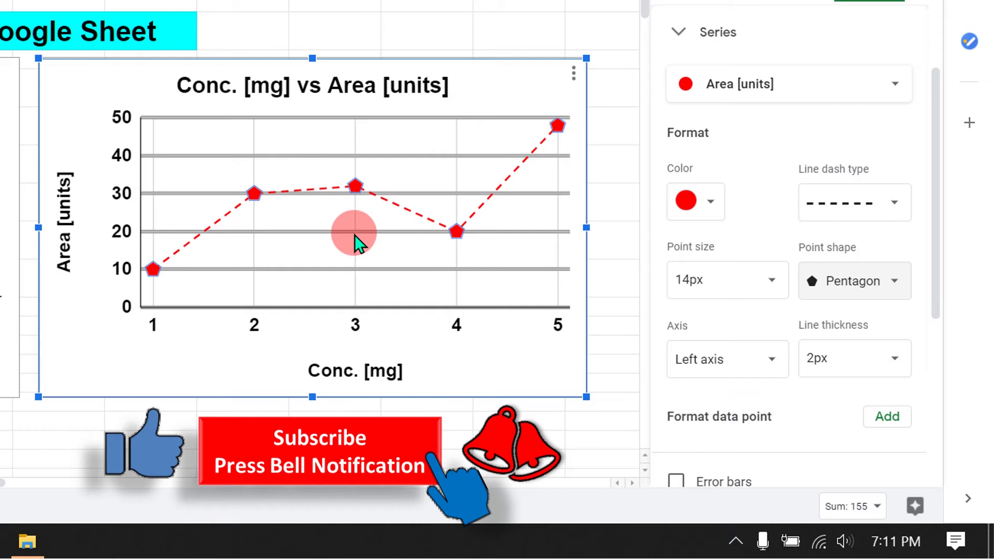
Set the gridline colour to white for both horizontal and vertical gridlines
left_click(355, 232)
left_click(675, 13)
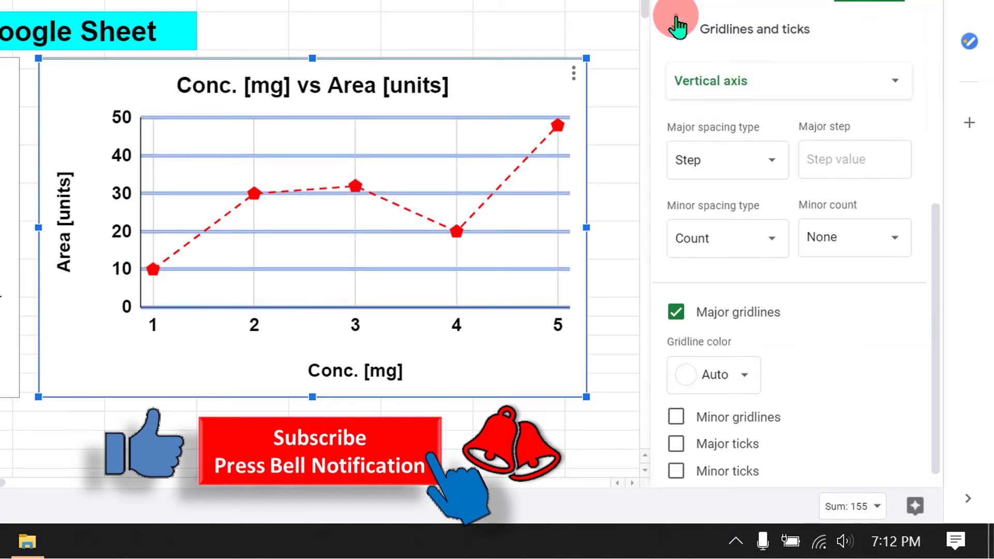
left_click(676, 19)
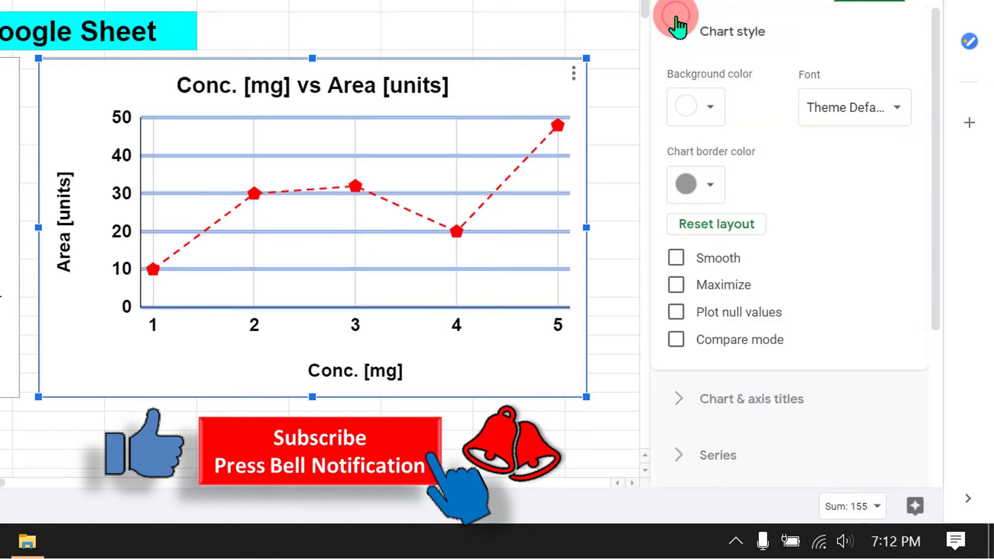
left_click(719, 357)
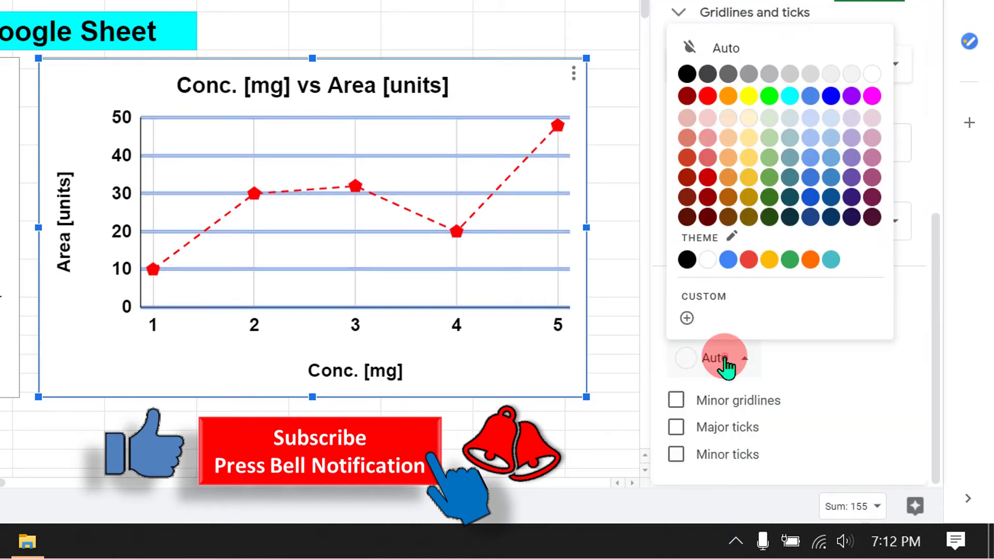
left_click(704, 259)
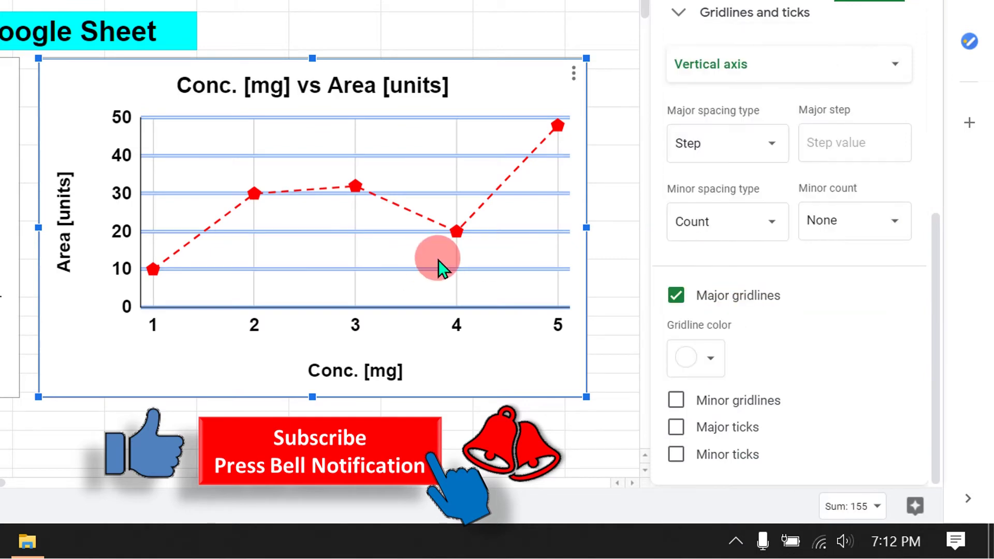
left_click(455, 250)
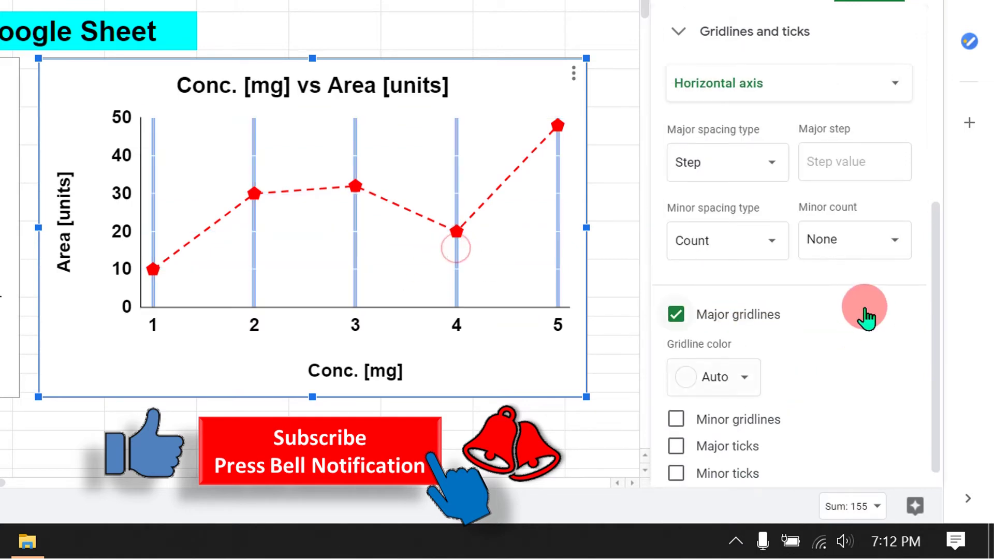
left_click(744, 377)
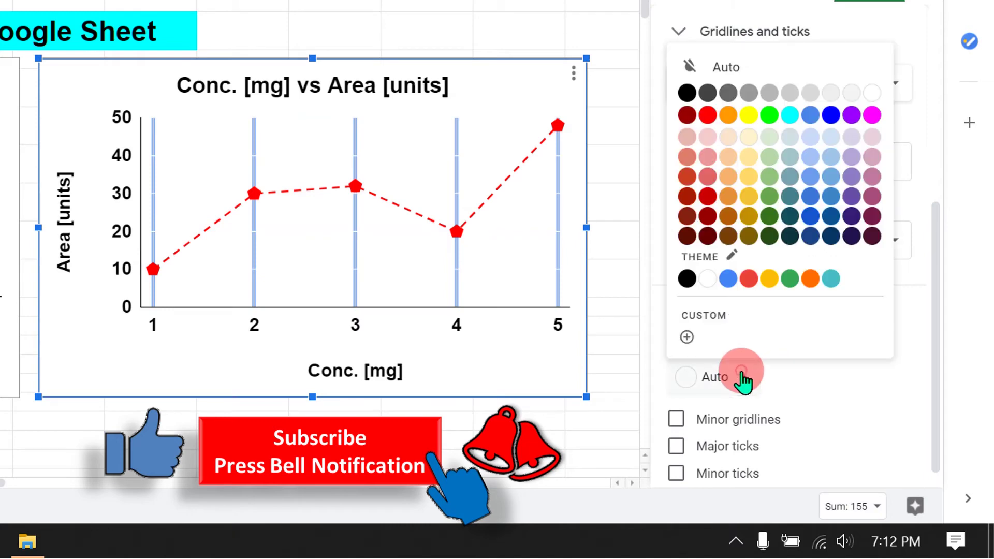
left_click(707, 280)
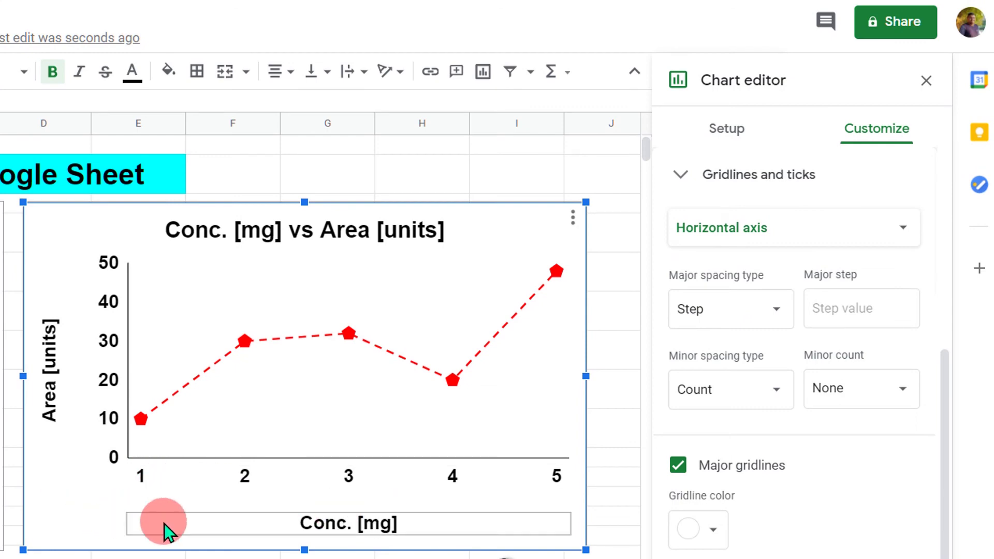
Give the horizontal axis outside major tick marks plus minor tick marks
left_click(245, 479)
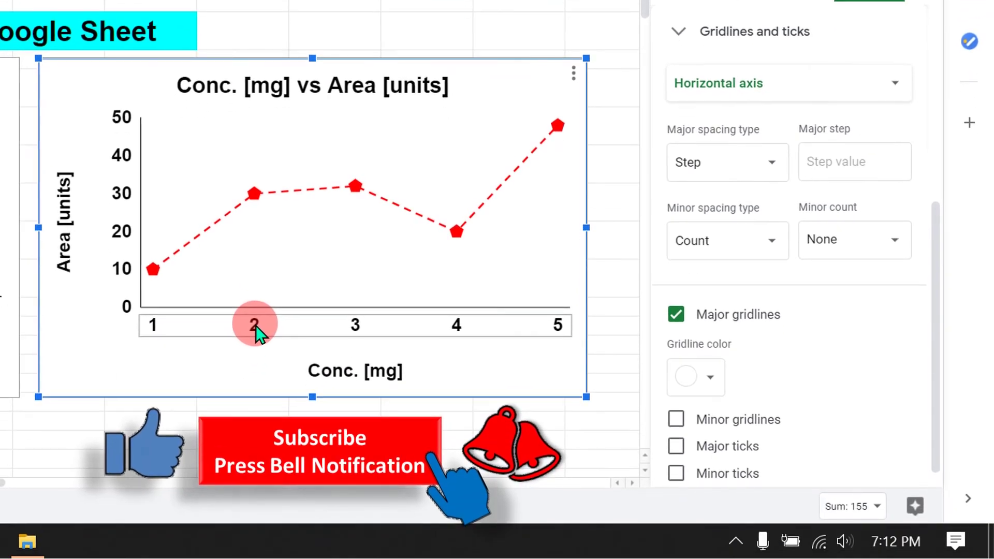
left_click_drag(936, 233, 949, 311)
left_click(679, 465)
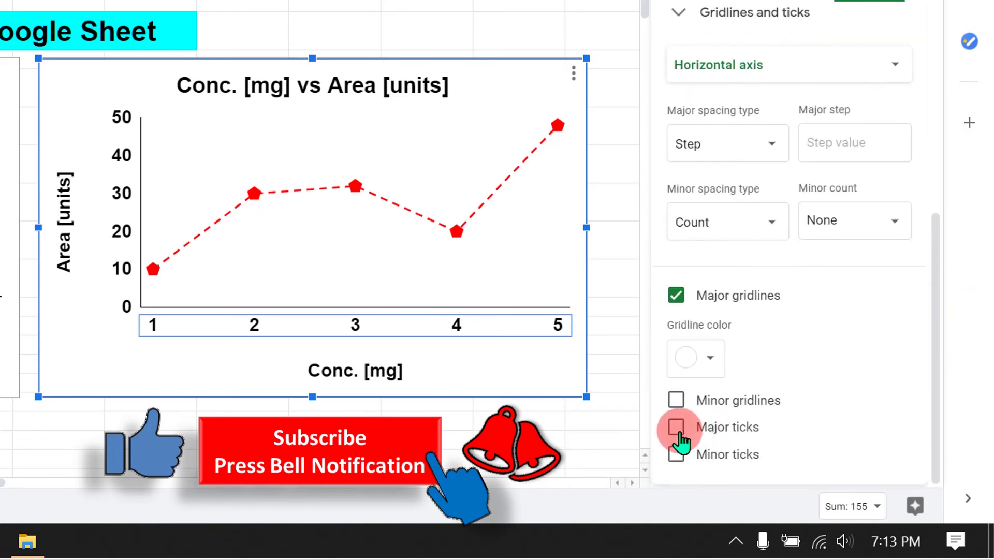
left_click(676, 427)
left_click(354, 313)
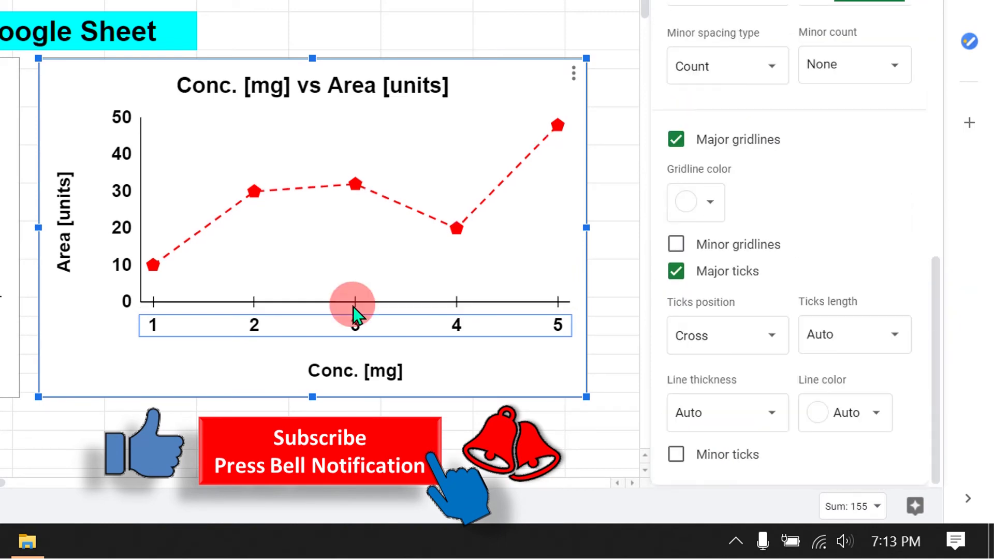
left_click(759, 336)
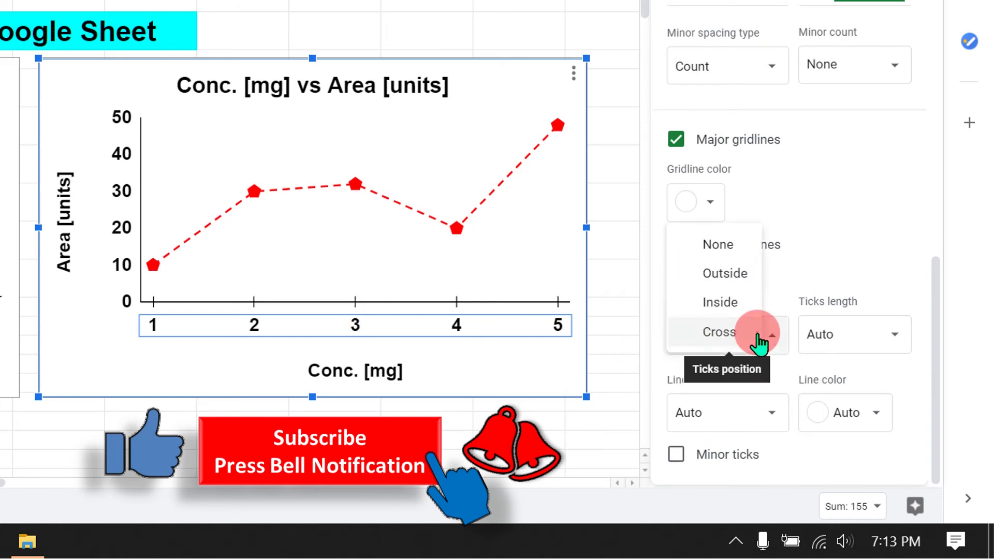
left_click(737, 280)
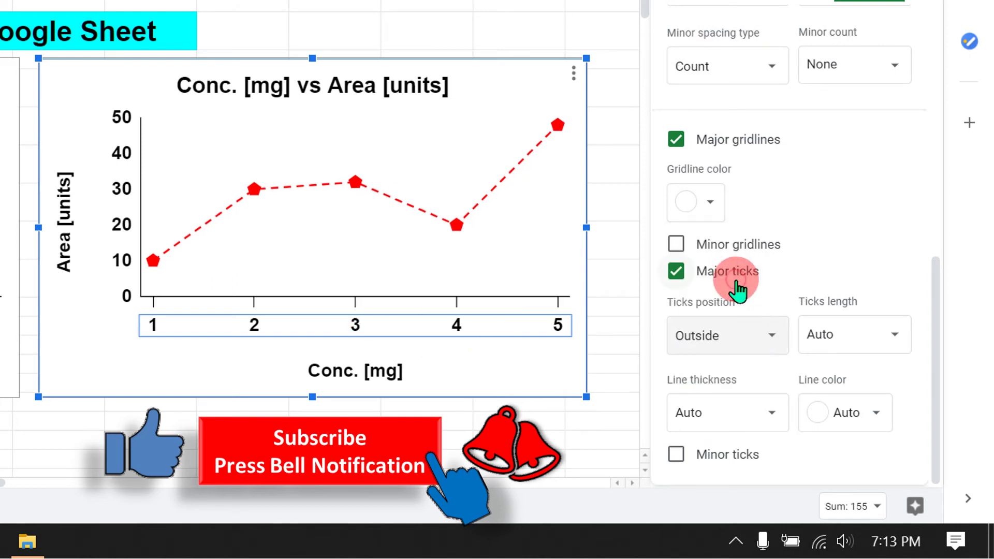
left_click(676, 454)
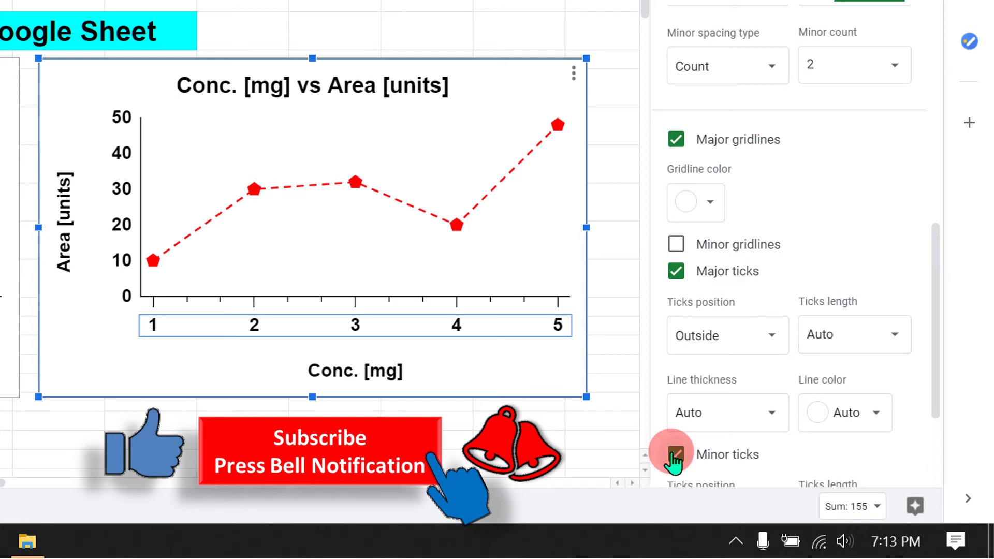
Turn on major tick marks for the vertical axis, positioned outside
left_click(122, 257)
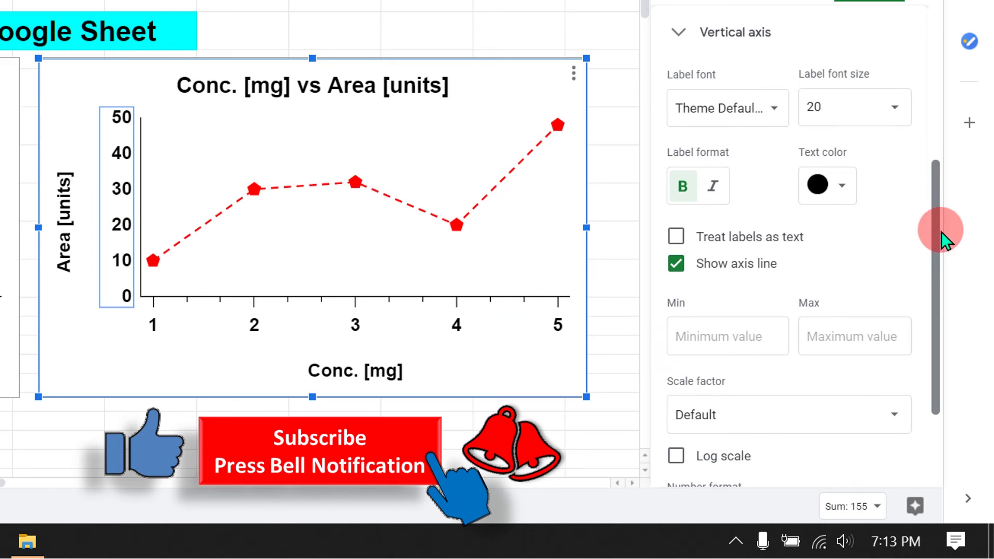
left_click_drag(935, 228, 936, 298)
left_click(676, 463)
left_click(675, 429)
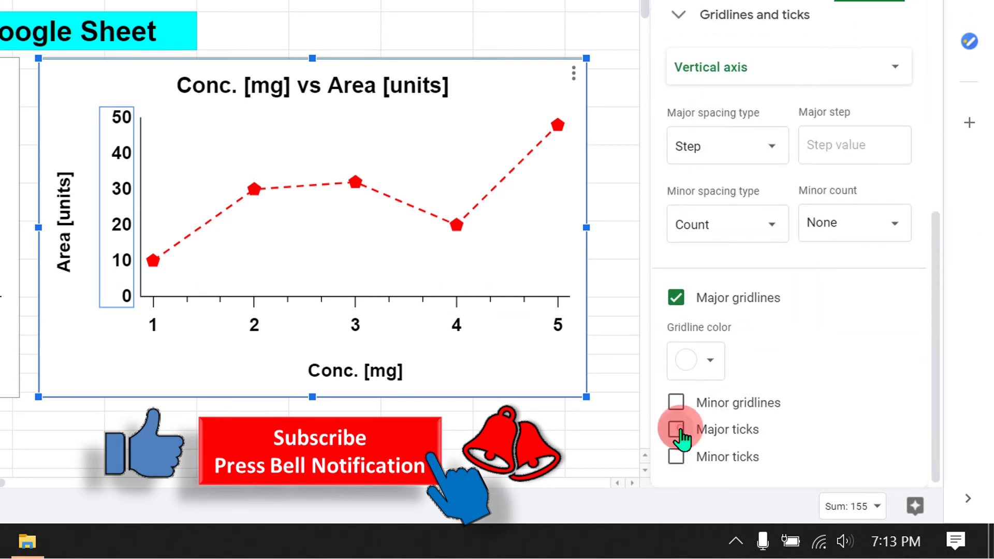
scroll(688, 466, "down", 3)
left_click(741, 336)
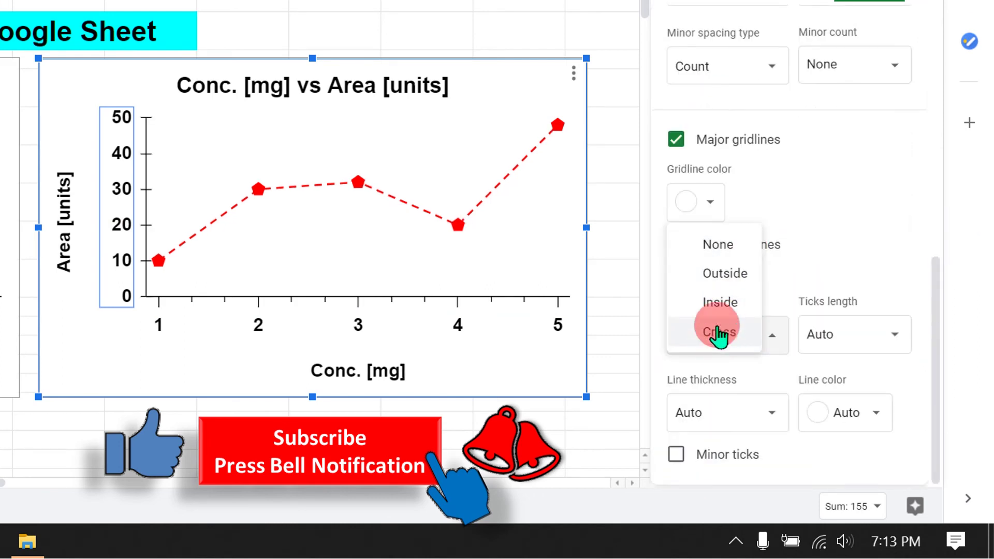
left_click(678, 456)
Close the chart editor and widen the chart slightly to the right
left_click(208, 419)
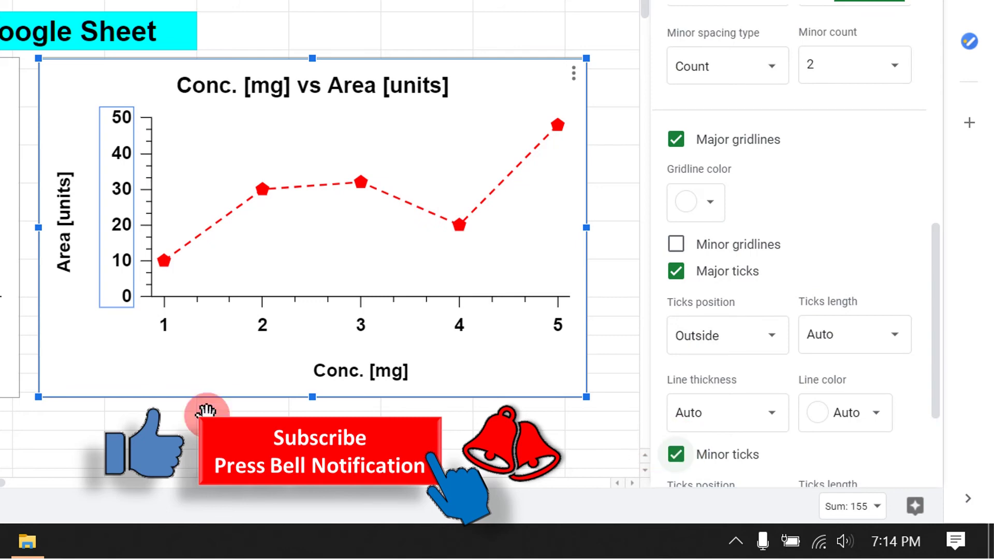
left_click(103, 368)
left_click(576, 274)
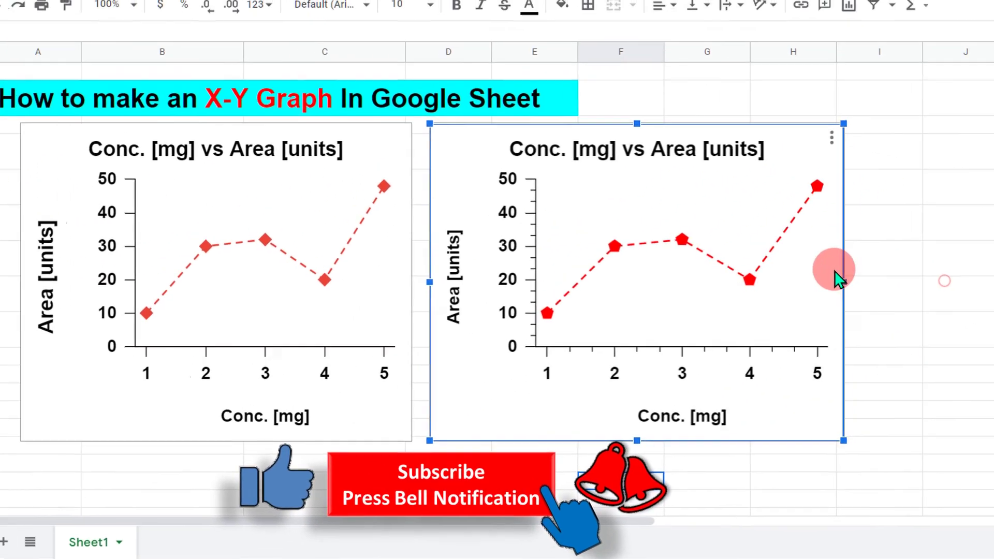
left_click_drag(829, 277, 844, 277)
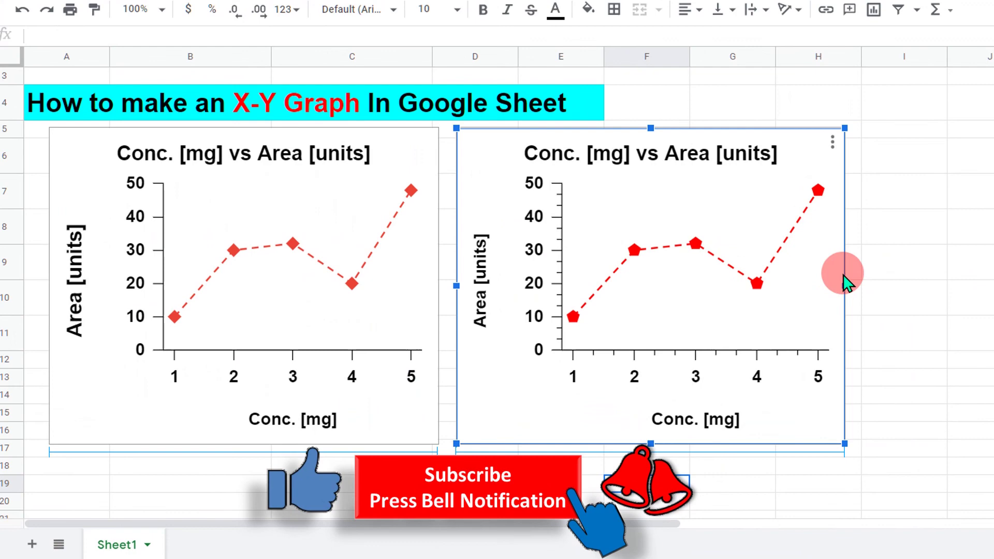
Download the chart as a PNG image (.png)
left_click(833, 143)
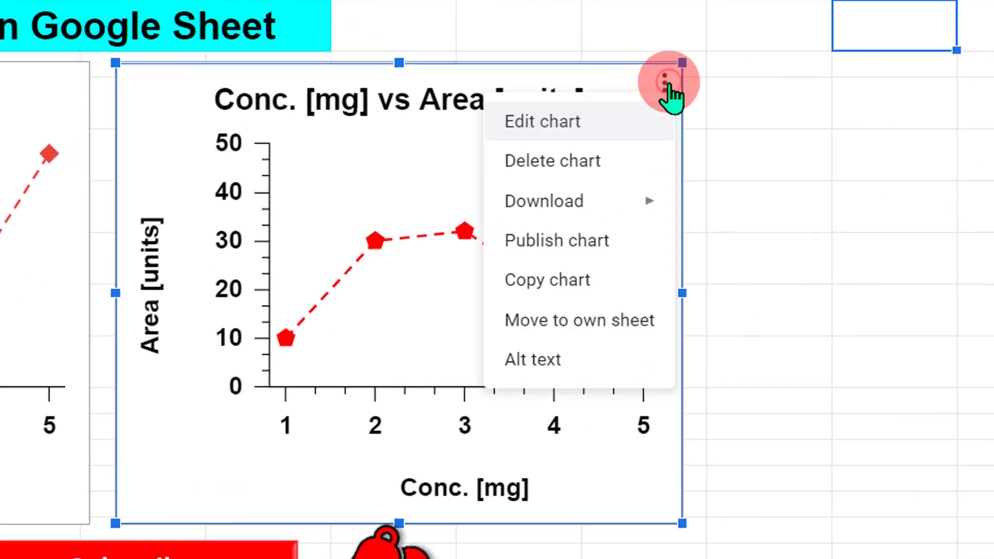
left_click(625, 203)
left_click(823, 207)
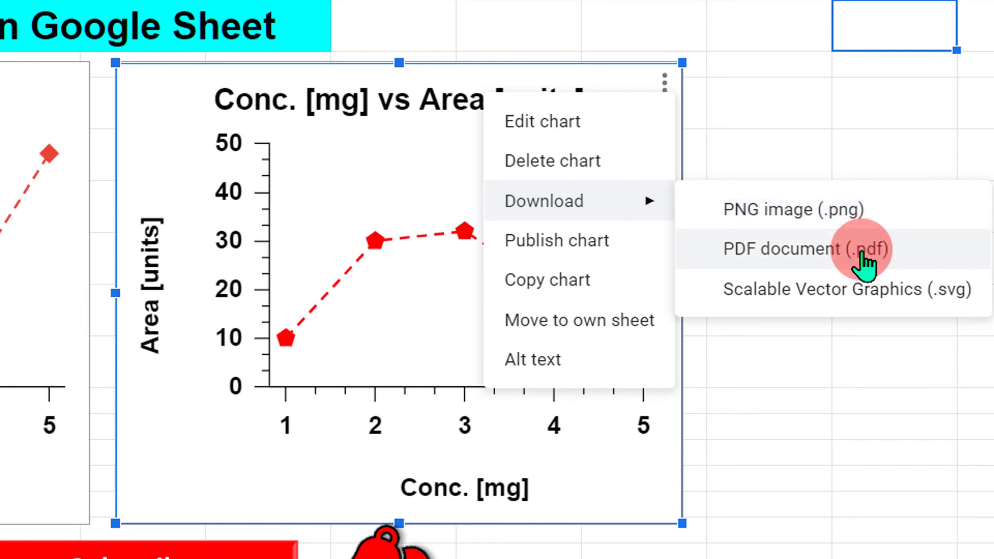
left_click(827, 210)
Confirm saving the downloaded chart PNG file
key("Return")
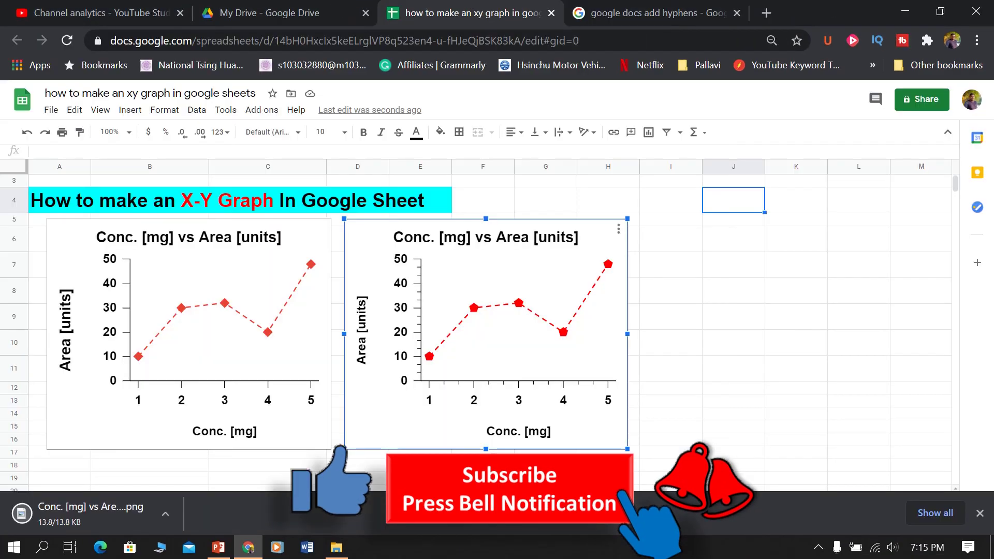